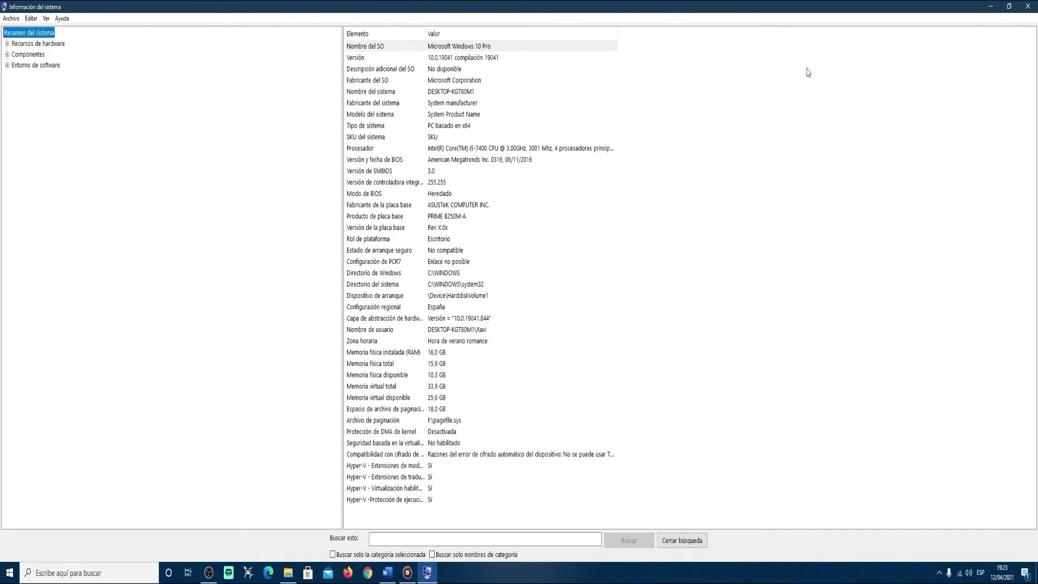
Step: Examine the system summary entries for system type, processor, motherboard manufacturer and product, and installed physical memory (RAM)
key("Tab")
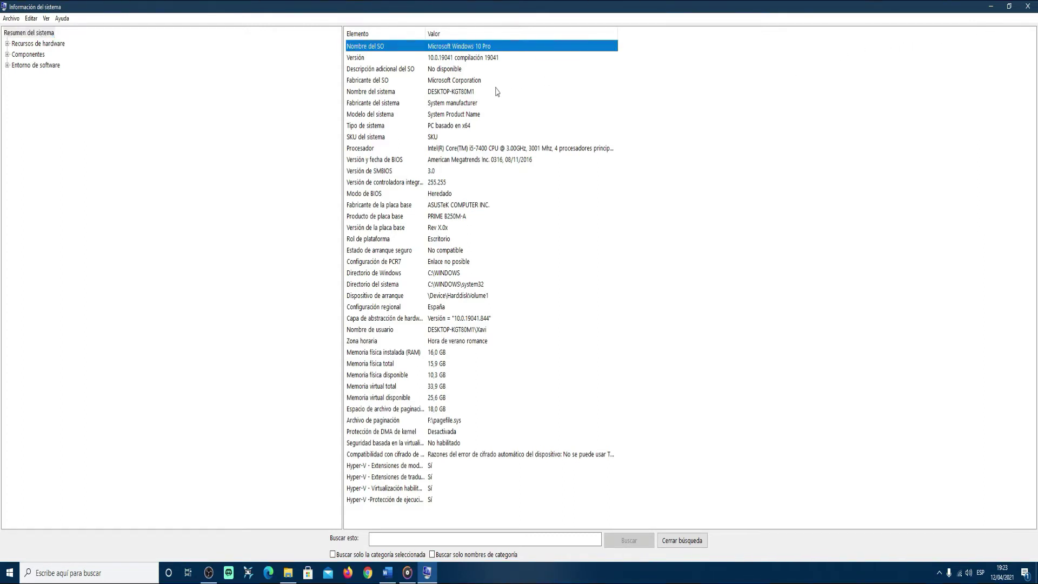
left_click(439, 125)
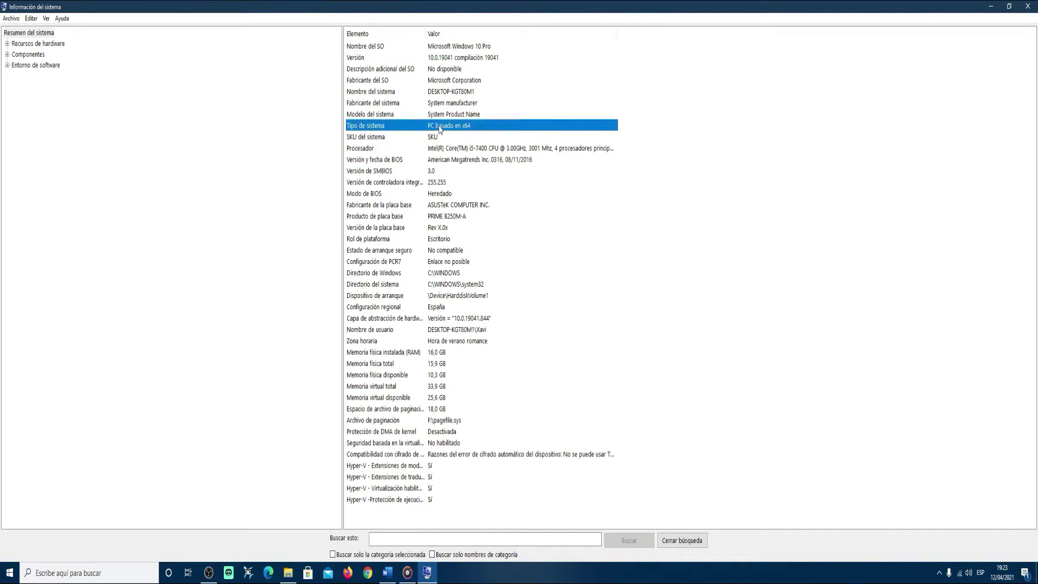
left_click(459, 148)
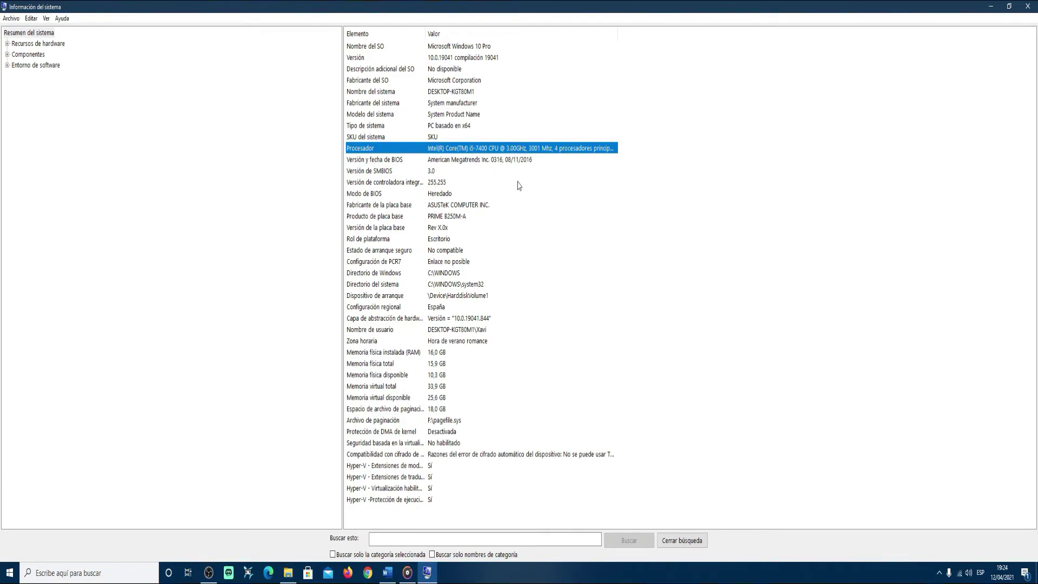
left_click(440, 205)
left_click(462, 219)
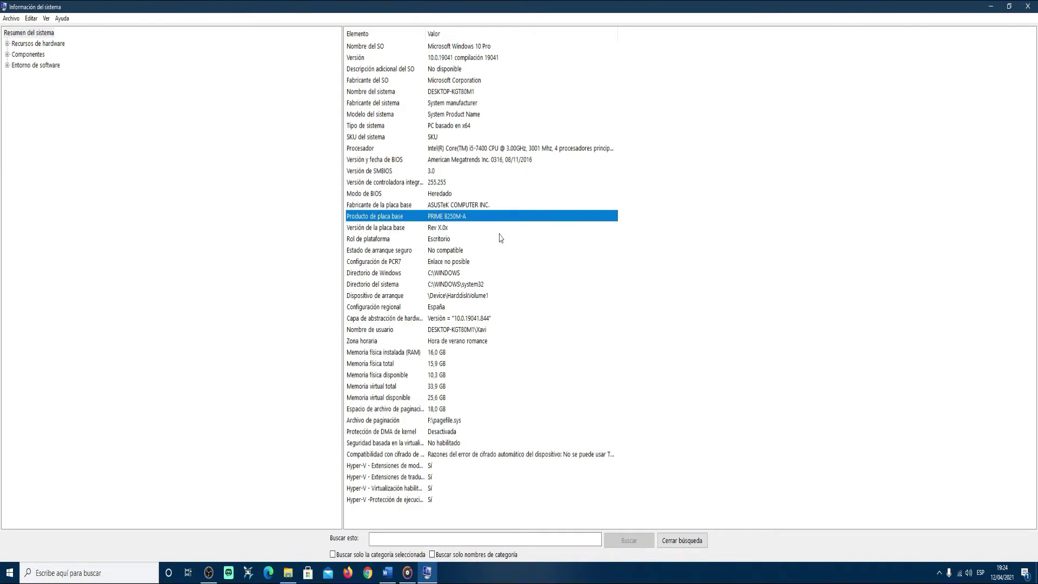
left_click(439, 353)
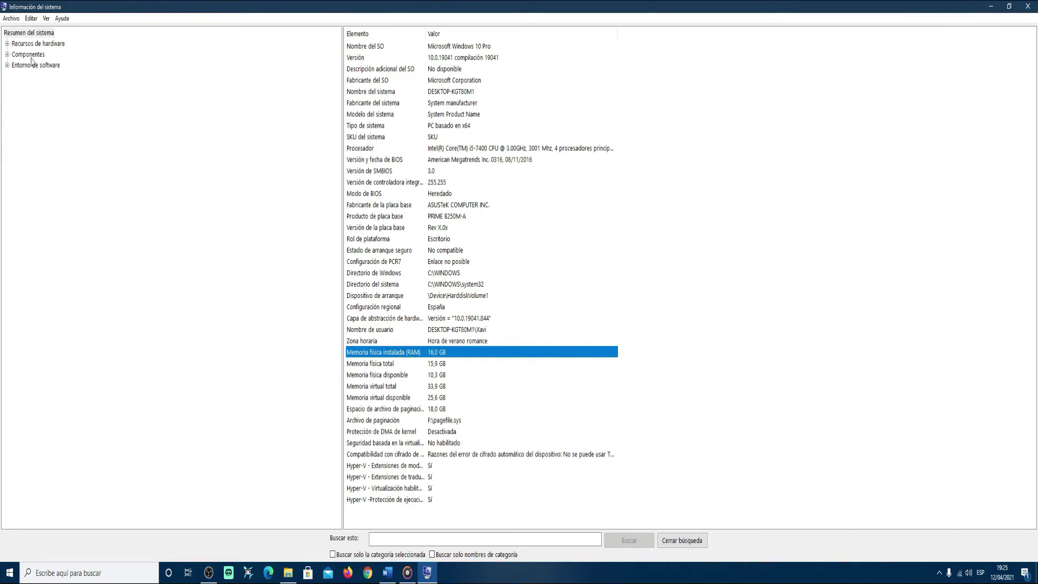
Step: Look up the graphics card among the conflicts and shared resources under the hardware resources category
left_click(7, 43)
left_click(33, 57)
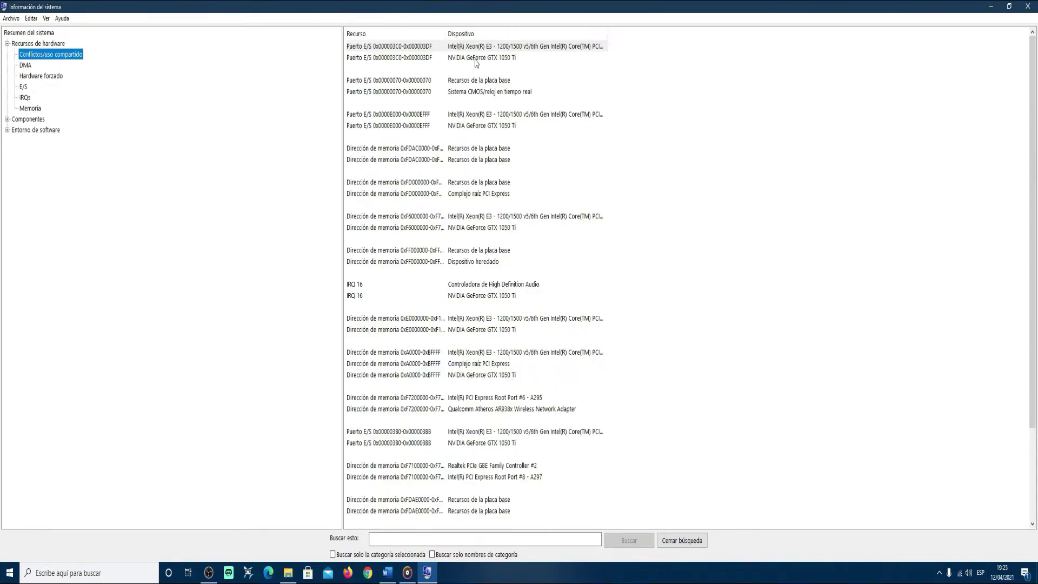
left_click(476, 60)
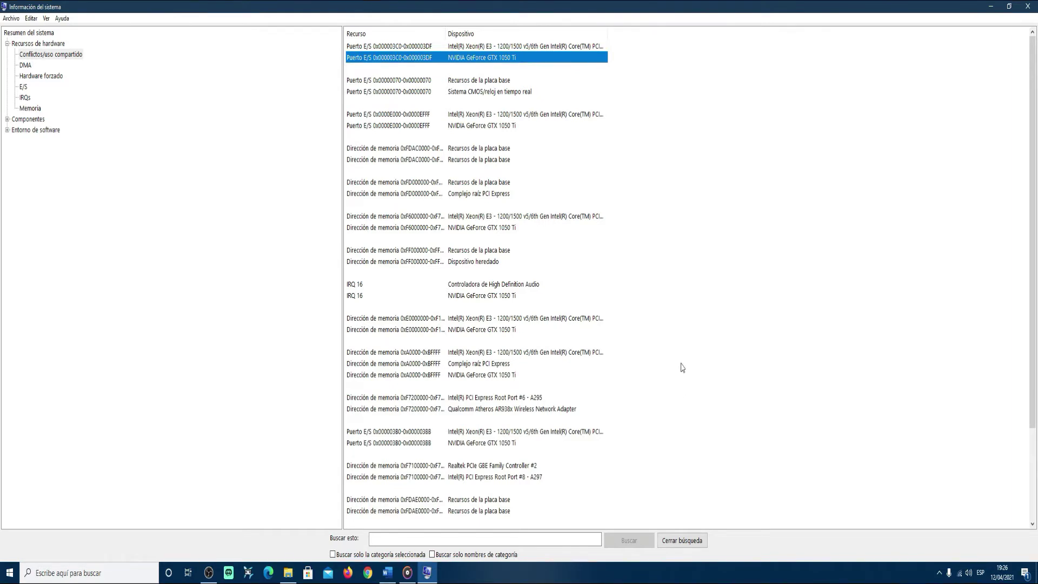
Step: Open the NVIDIA Control Panel and show the page for managing 3D settings
left_click(940, 573)
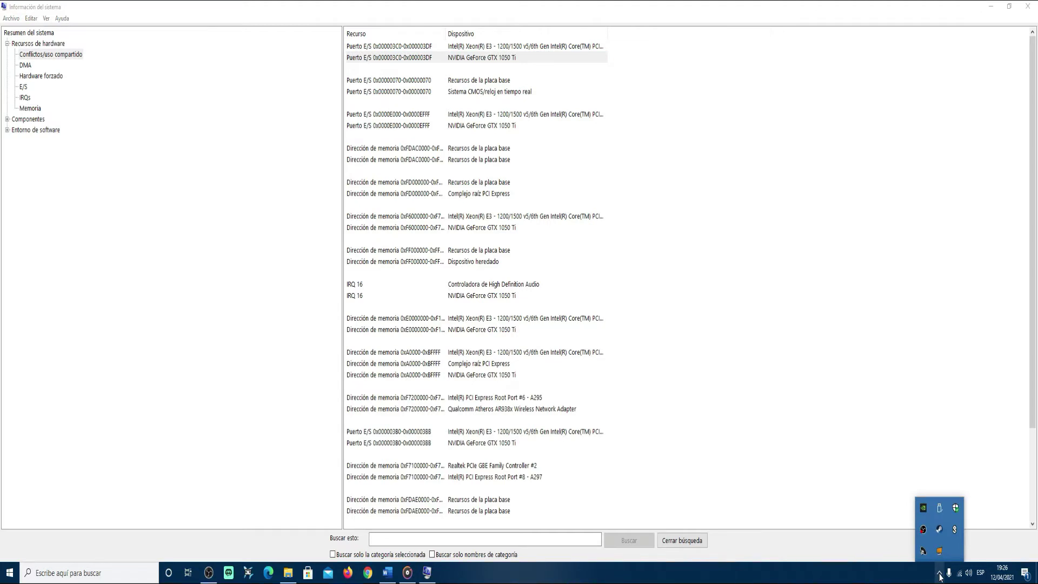
left_click(923, 508)
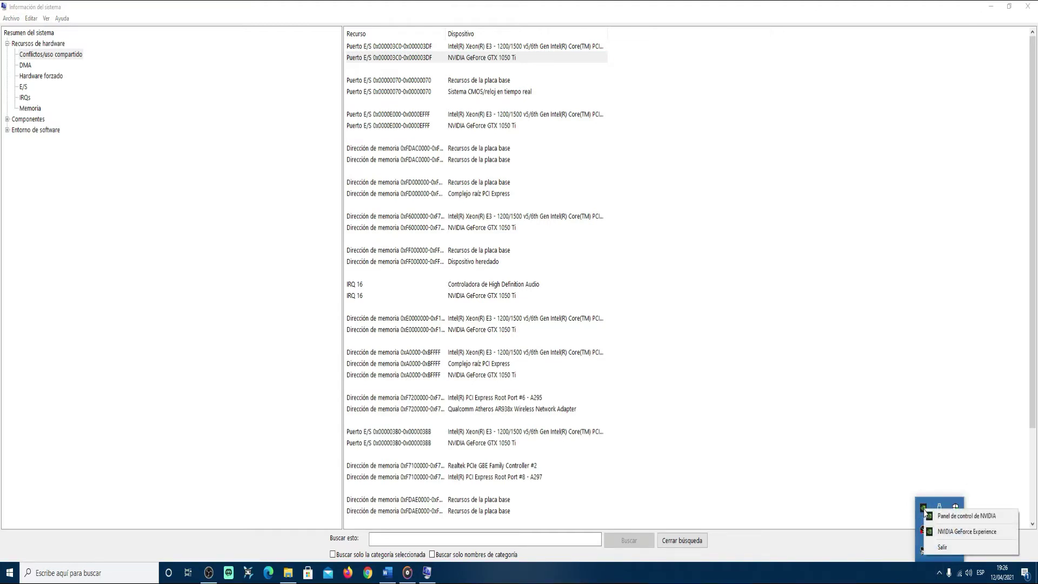
left_click(948, 519)
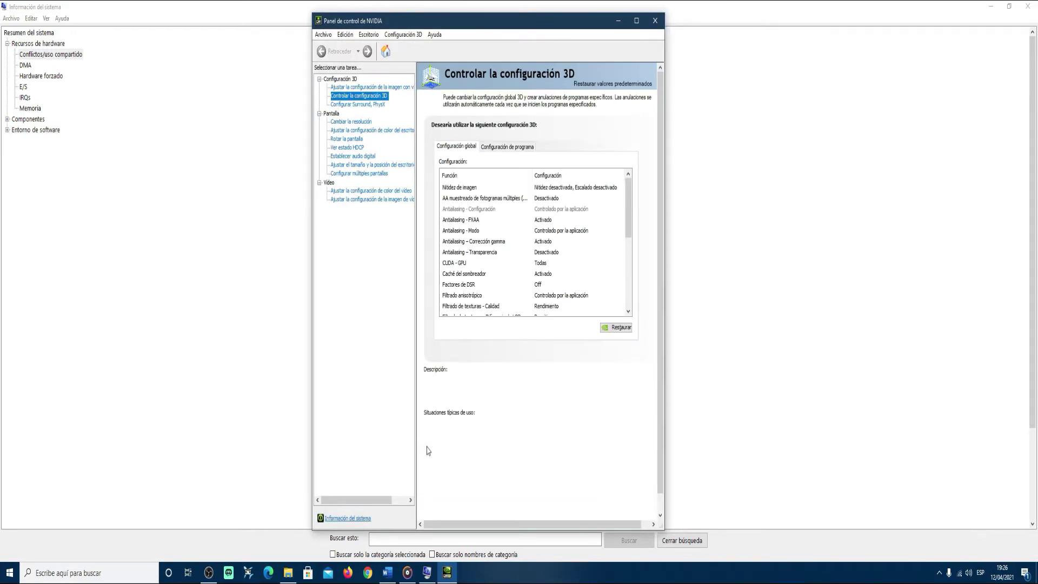
left_click(365, 99)
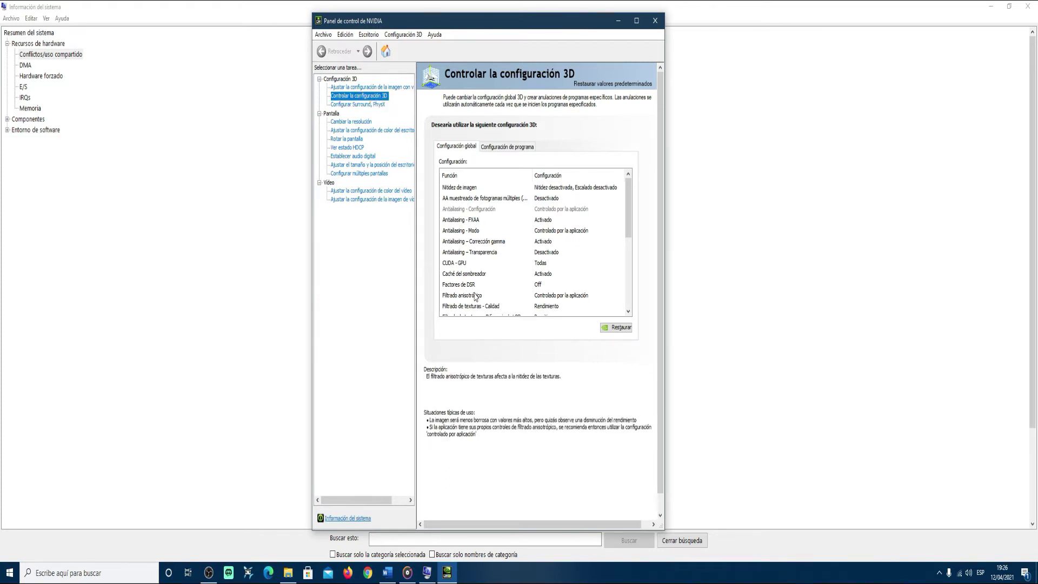
Step: Review the global 3D settings down to the maximum frame rate for background applications, and cancel any pending edit
mouse_move(550, 203)
scroll(544, 281, "down", 1)
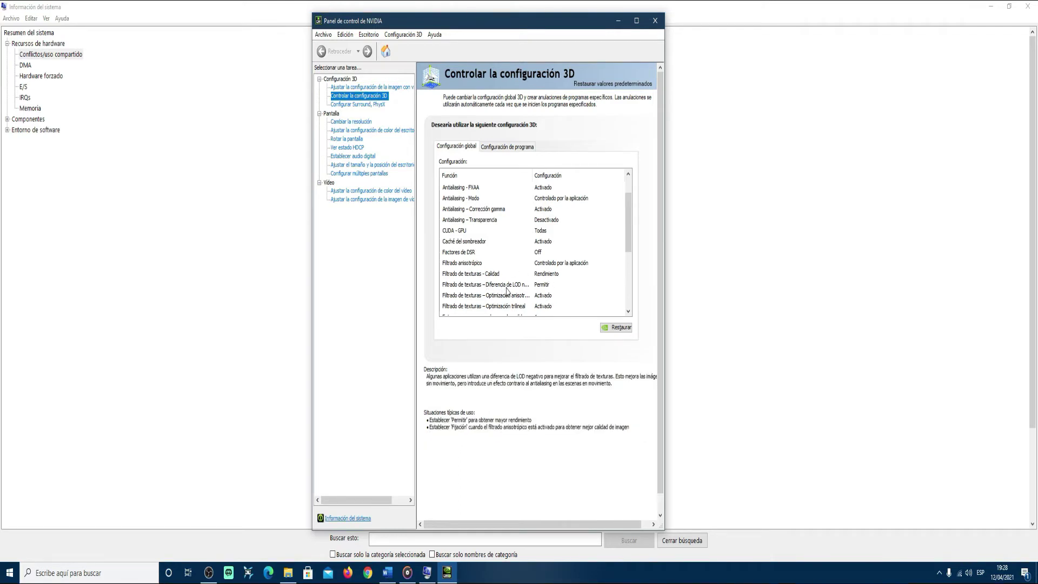
scroll(544, 290, "down", 1)
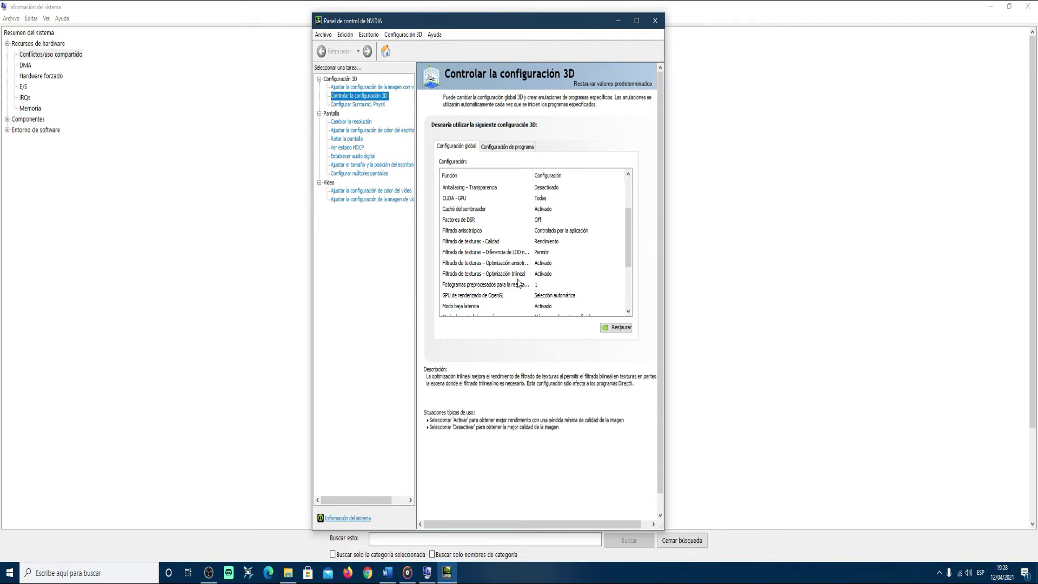
scroll(549, 280, "down", 1)
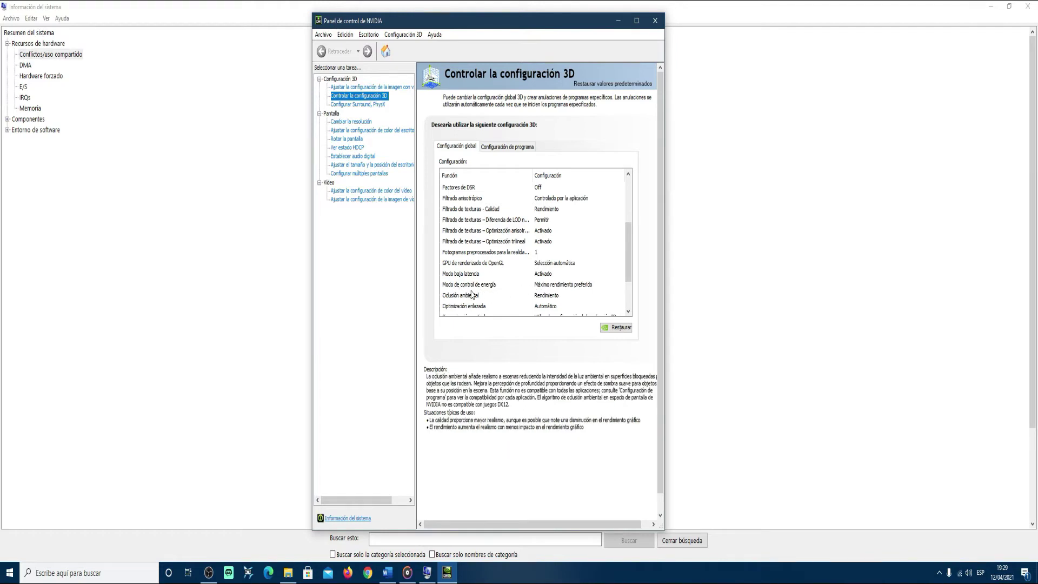
scroll(508, 285, "down", 1)
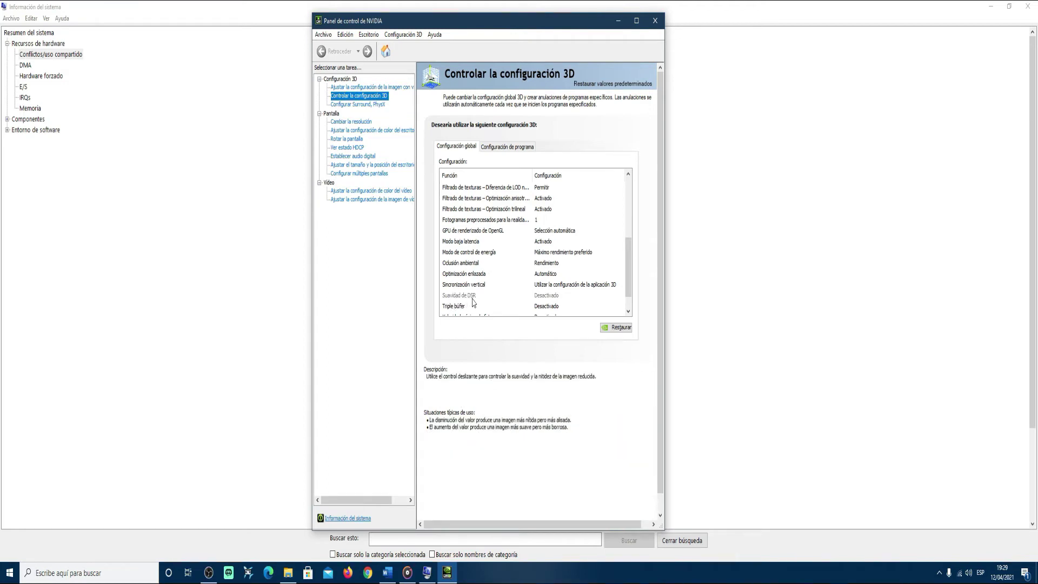
scroll(549, 302, "down", 1)
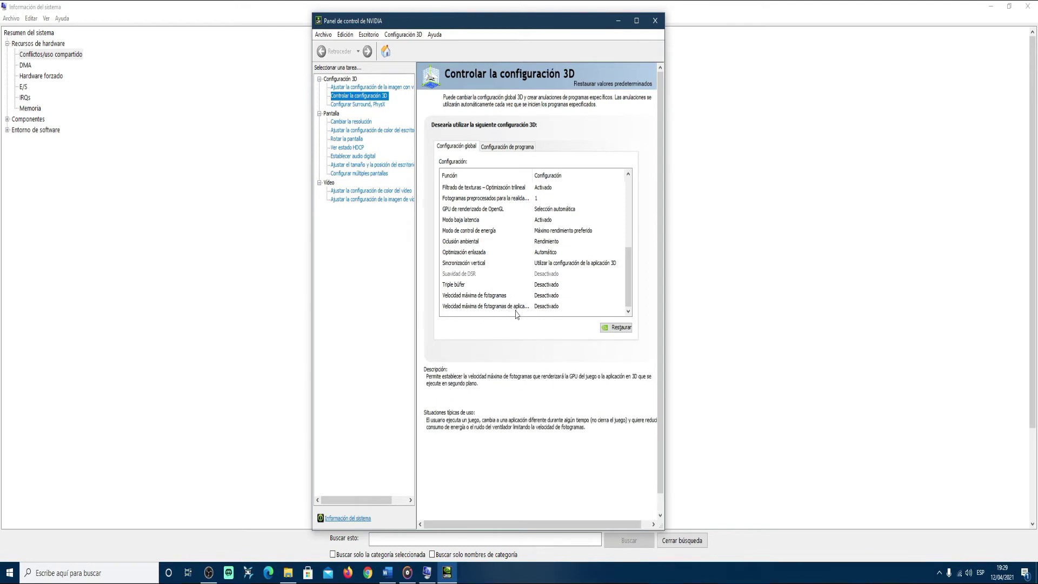
left_click(547, 308)
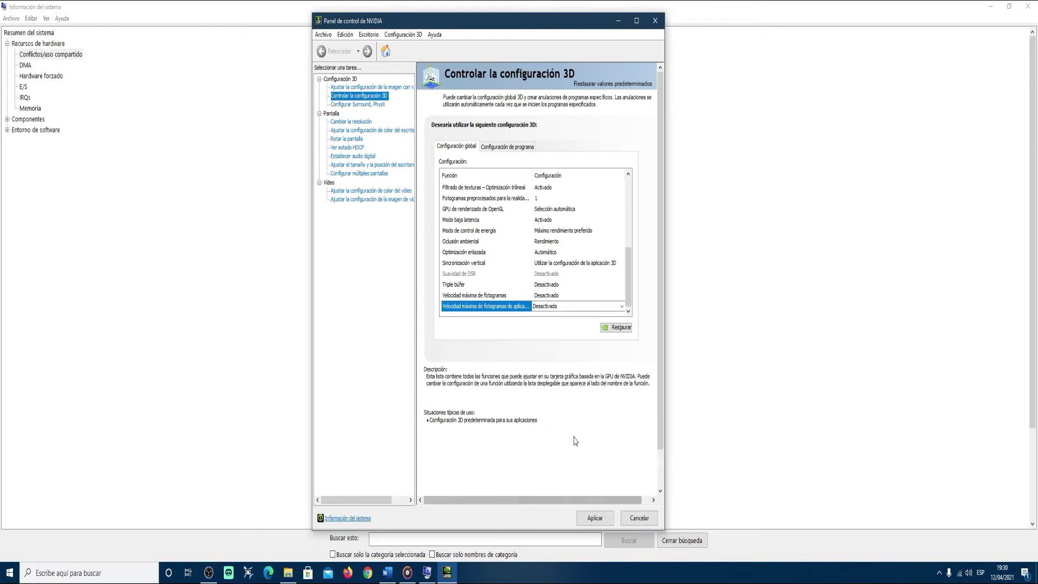
left_click(639, 521)
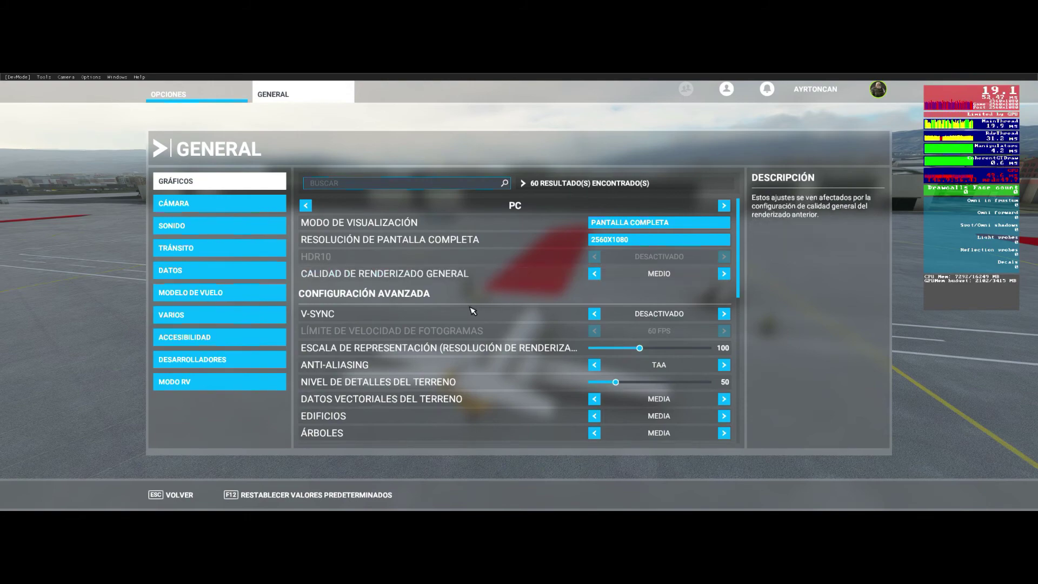
Step: Review the flight simulator's PC graphics options, from display mode and render scaling through clouds, textures, shadows and lens effects
scroll(474, 311, "down", 4)
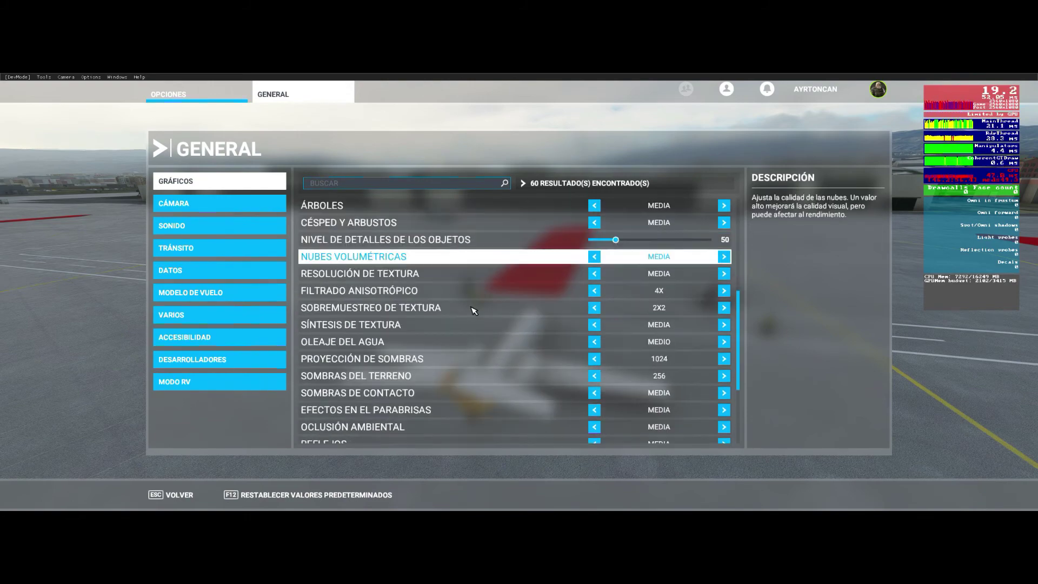
scroll(474, 310, "down", 4)
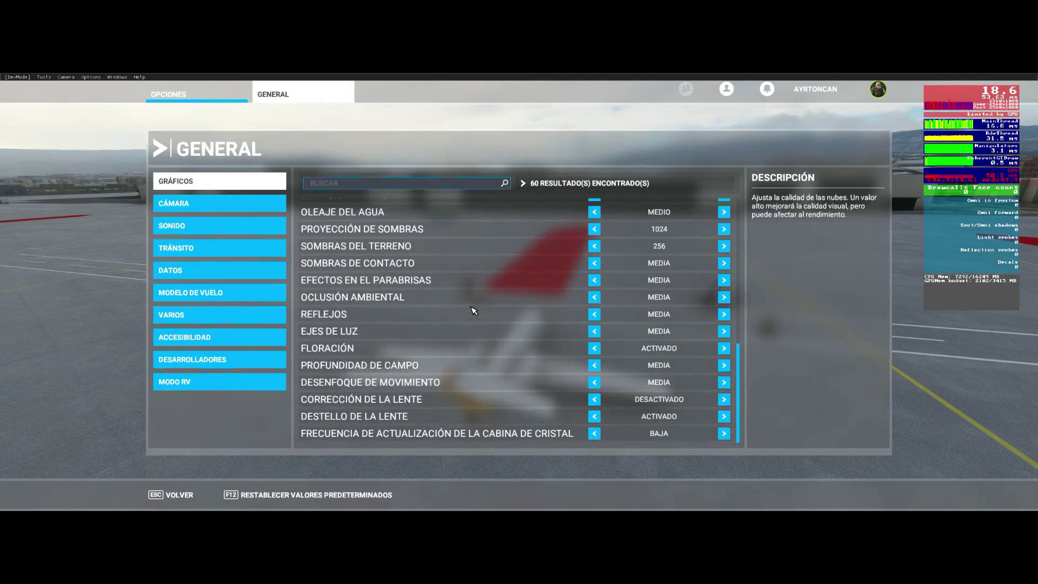
scroll(474, 310, "up", 7)
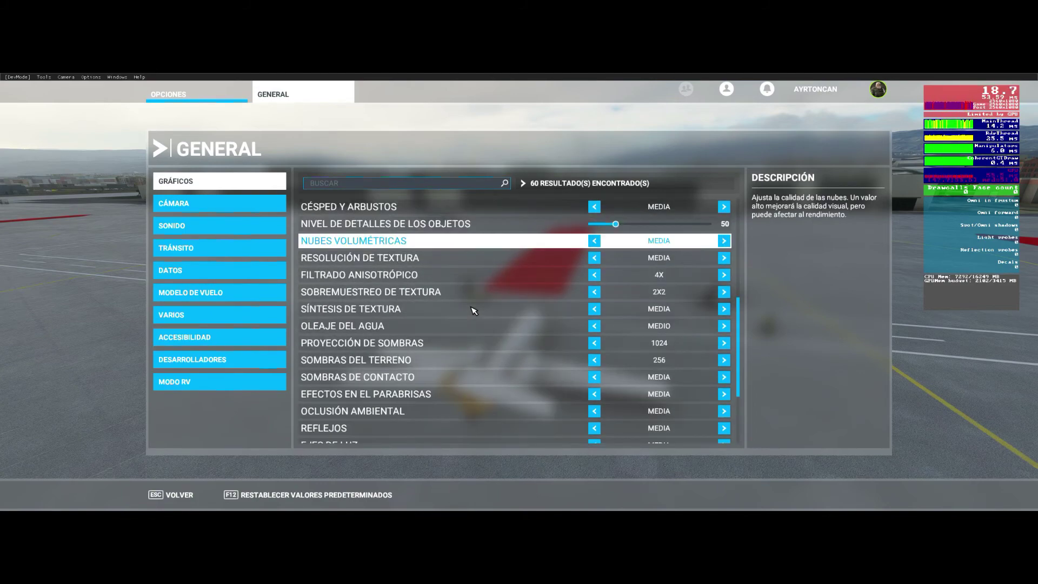
scroll(473, 311, "up", 1)
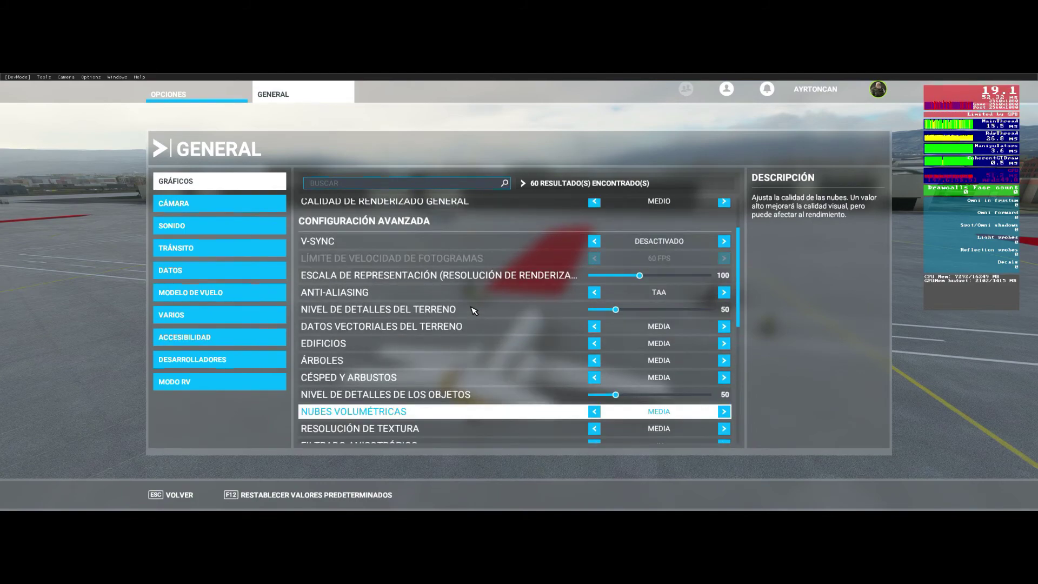
scroll(474, 310, "up", 2)
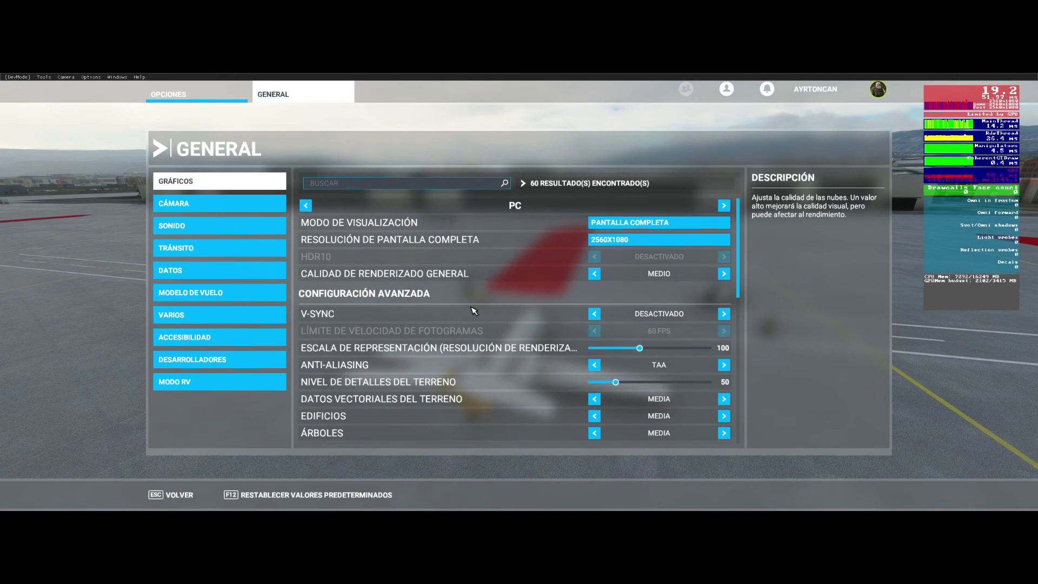
scroll(474, 311, "down", 4)
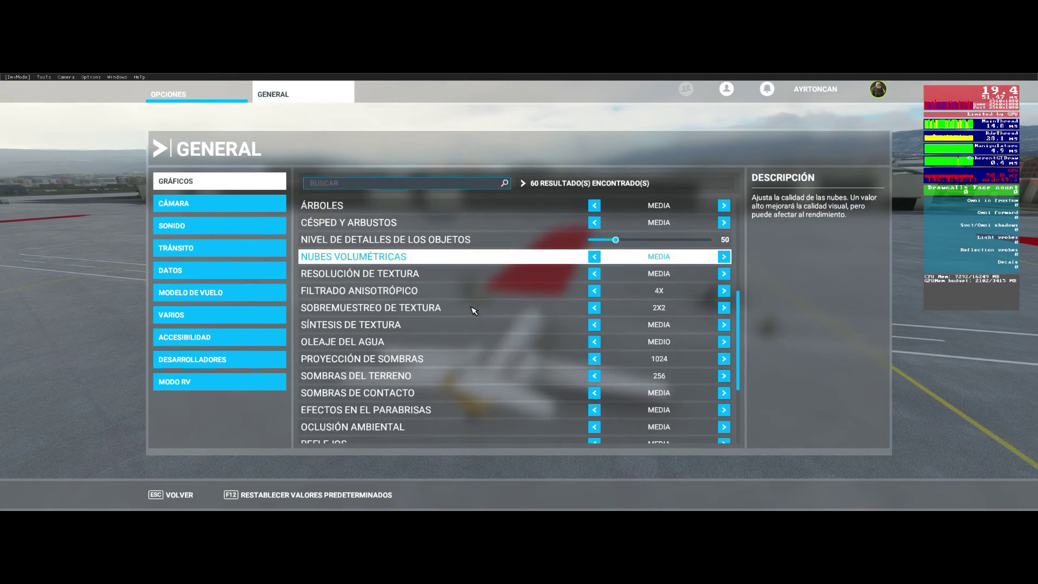
scroll(474, 310, "down", 1)
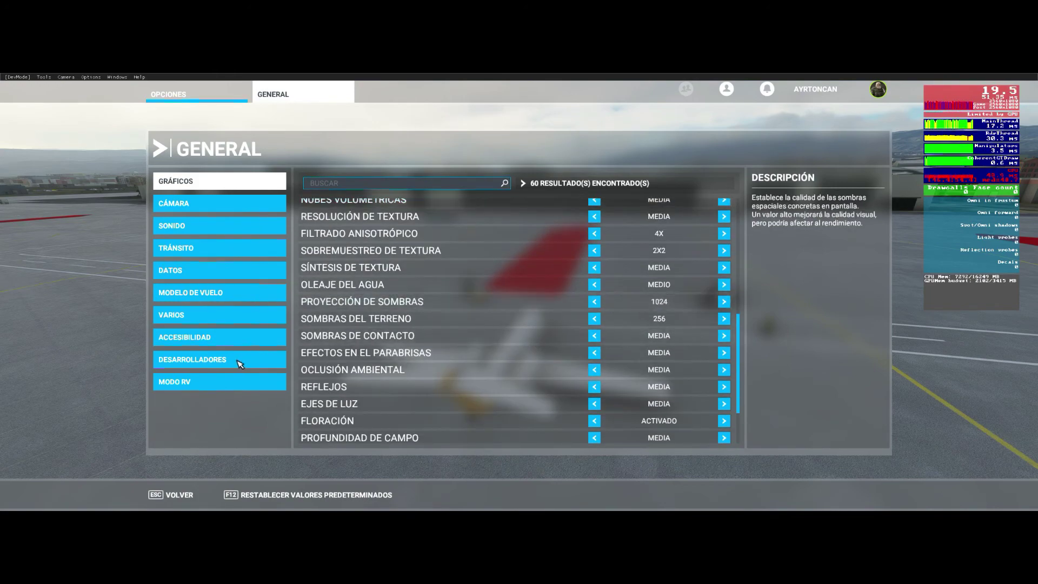
scroll(346, 368, "down", 1)
scroll(346, 368, "up", 6)
scroll(349, 368, "up", 1)
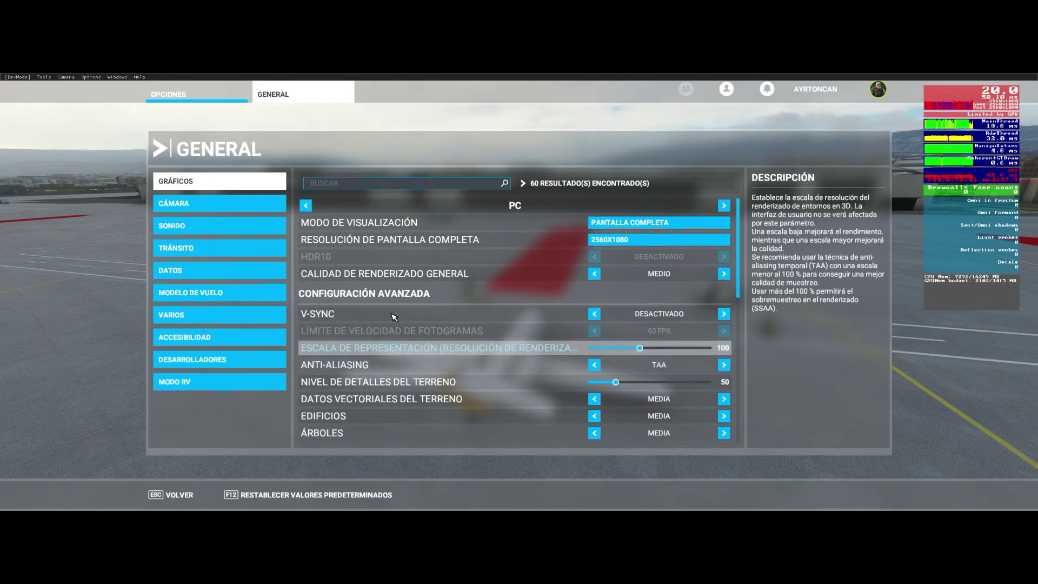